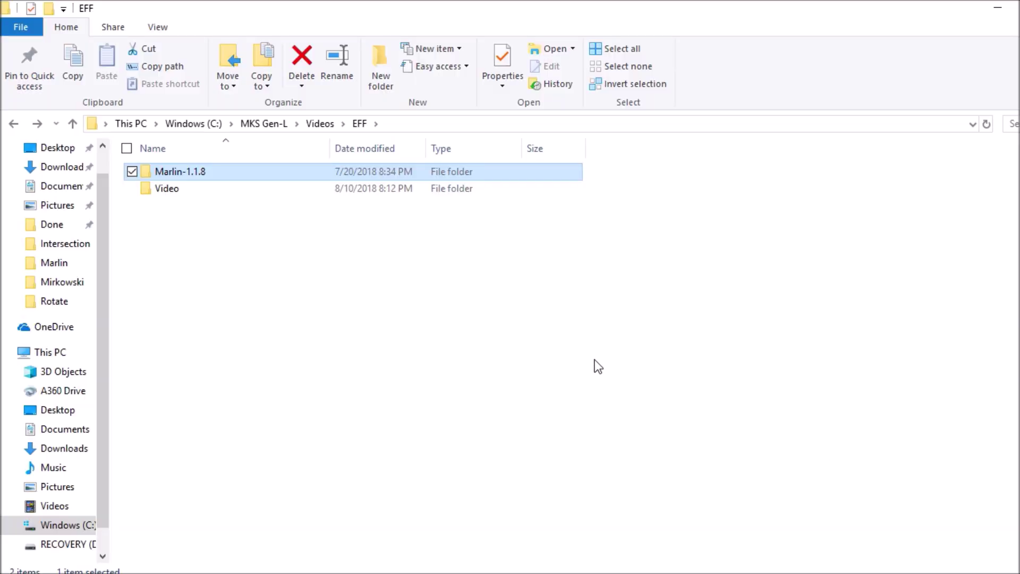
Browse into Marlin-1.1.8 > Marlin and open boards.h in Notepad++
double_click(213, 172)
left_click(180, 205)
double_click(180, 205)
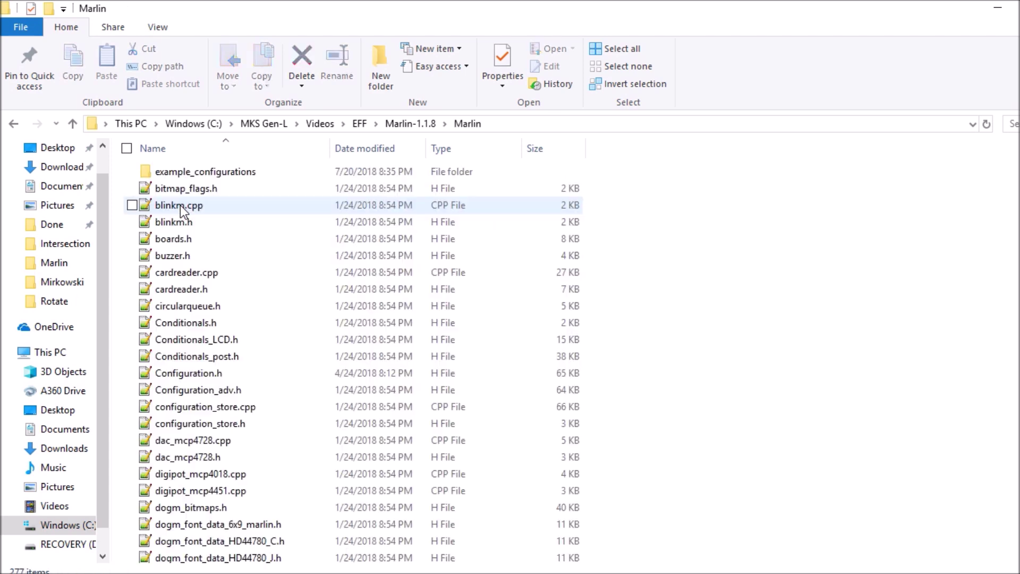
key("Down")
key("Down")
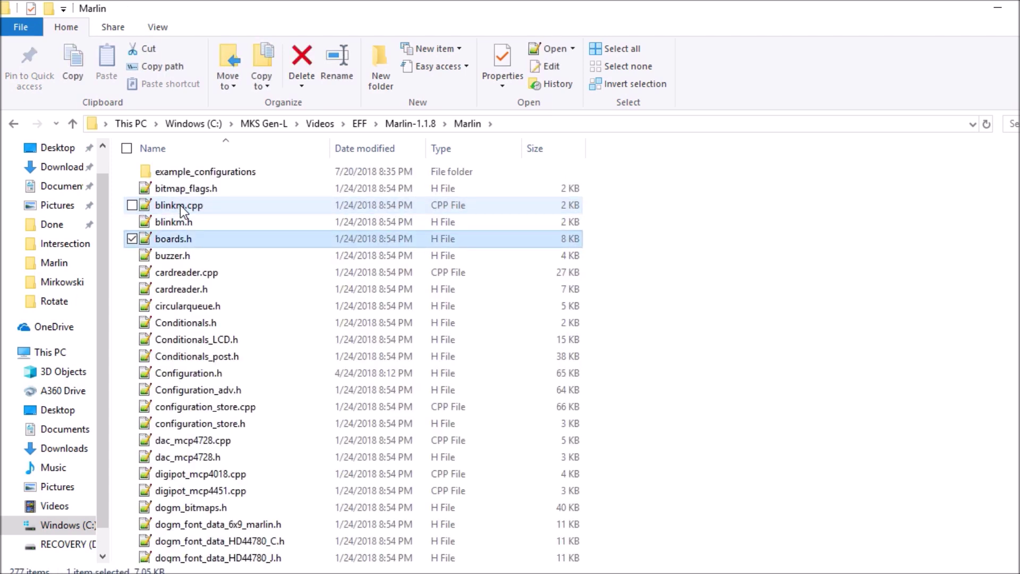
key("Return")
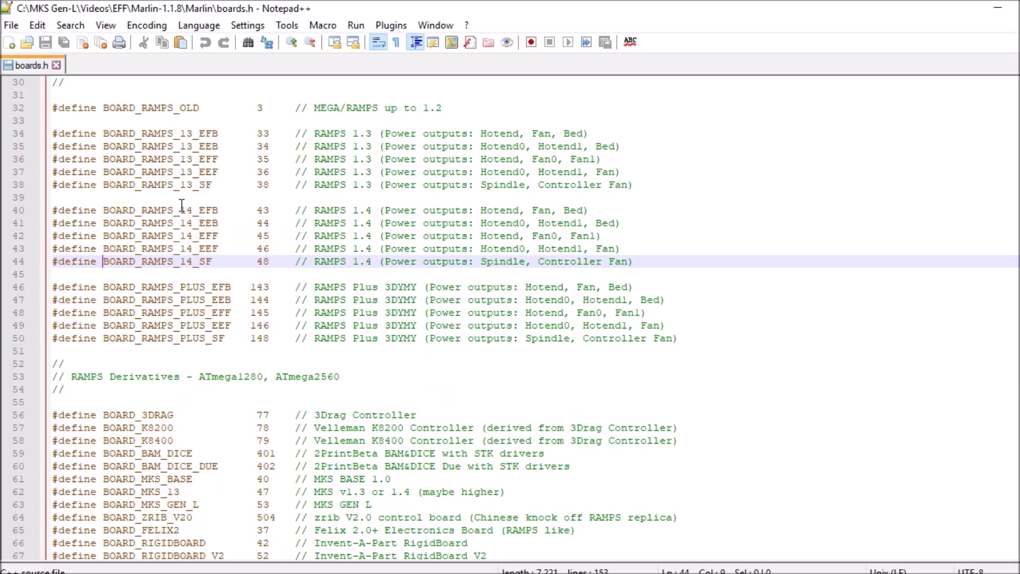
Select the BOARD_RAMPS_14_EFF board name on line 42 of boards.h
key("Up")
key("Up")
key("Up")
key("Up")
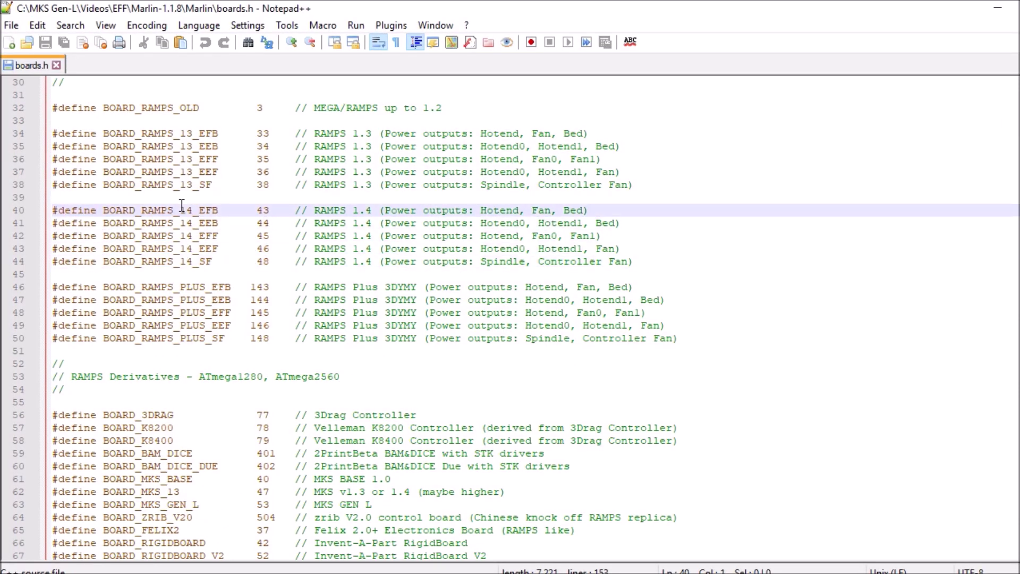
key("shift+Down")
key("shift+Down")
key("shift+Down")
key("shift+Down")
key("shift+Down")
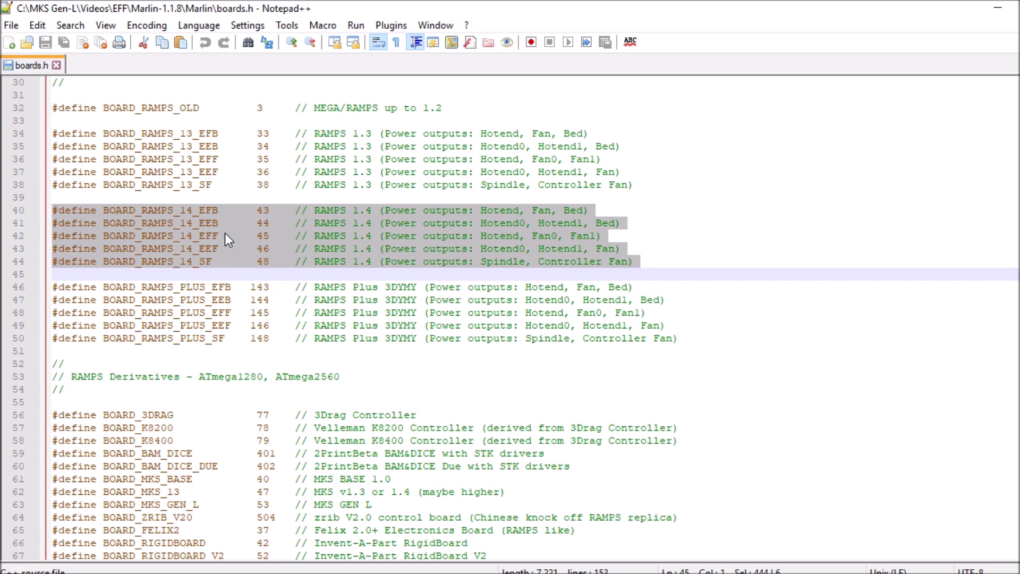
left_click_drag(257, 235, 102, 235)
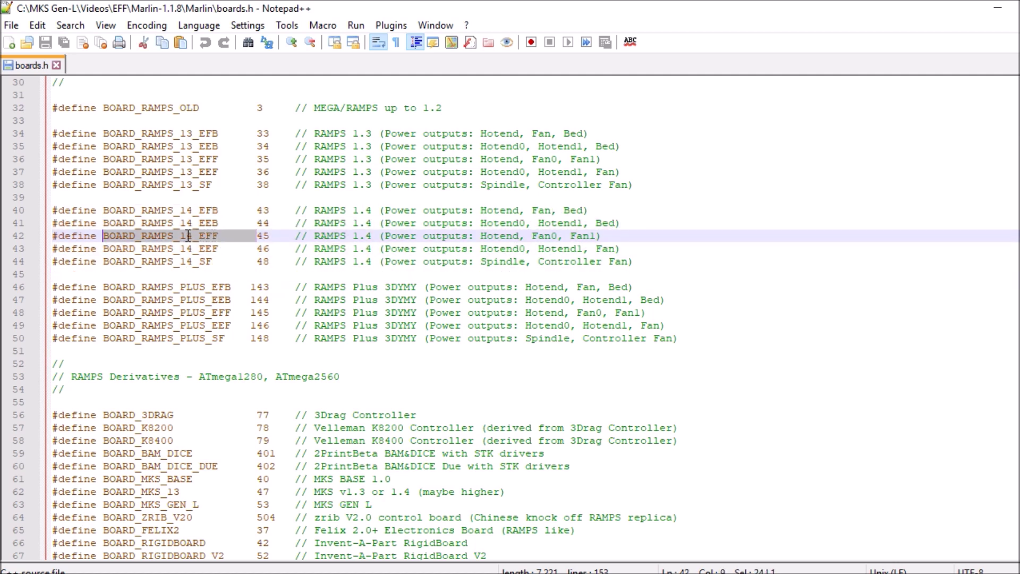
left_click_drag(256, 235, 103, 235)
key("ctrl+c")
Minimize Notepad++ and open Marlin.ino in the Arduino IDE by typing marlin.i
left_click(997, 7)
left_click(295, 301)
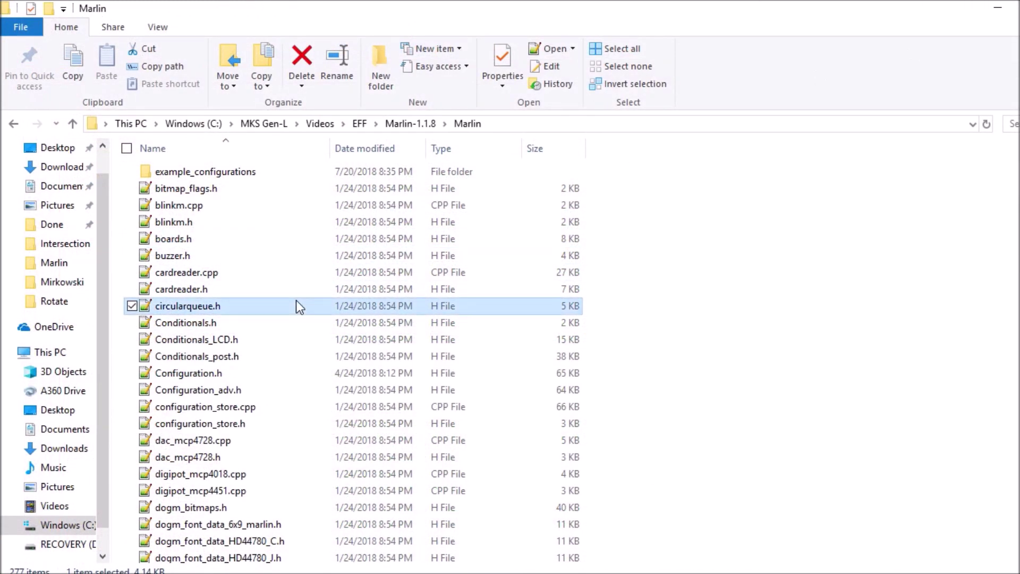
type("marlin.i")
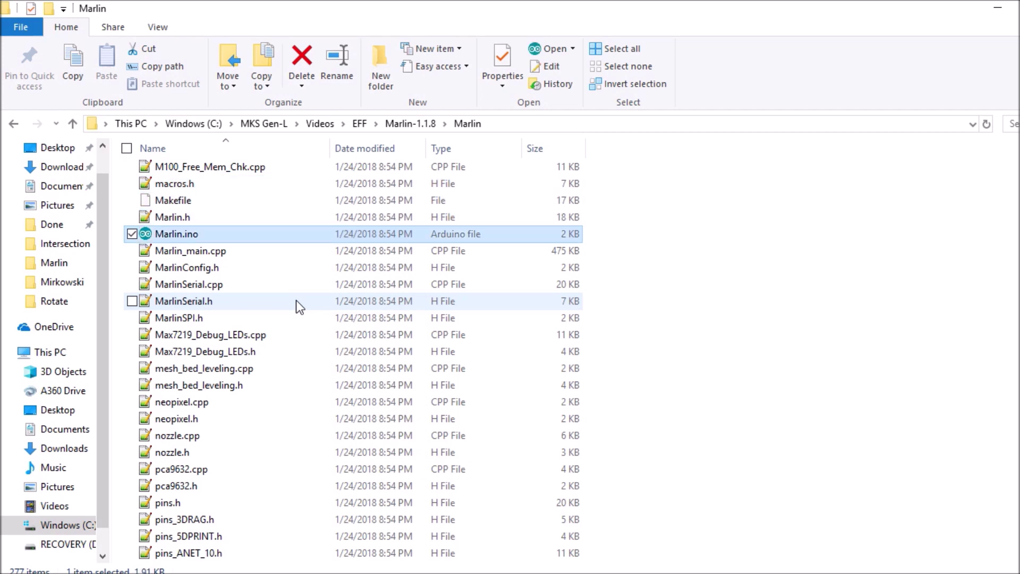
key("Return")
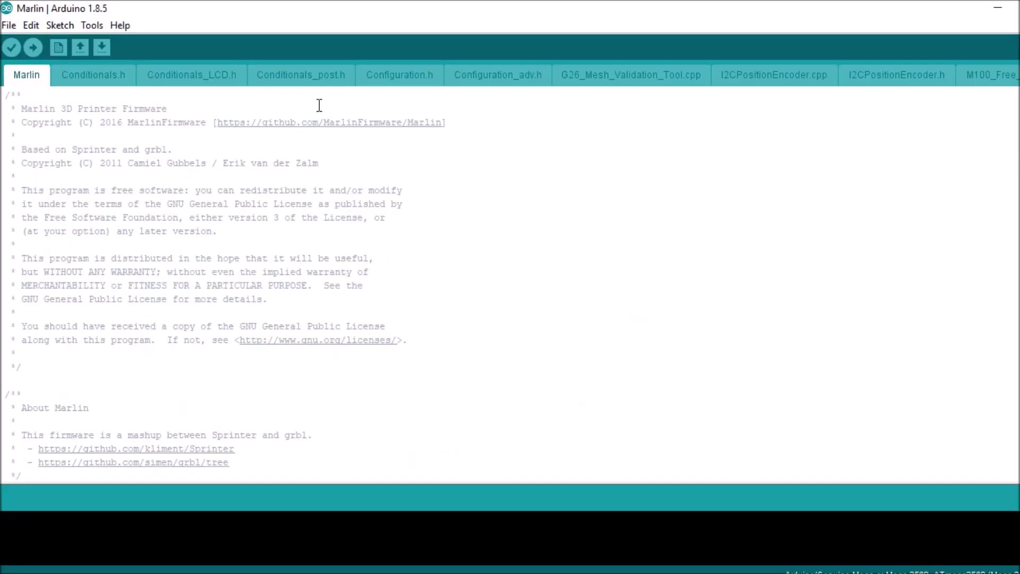
Search Configuration.h for 'motherboard' to locate the MOTHERBOARD define
left_click(392, 79)
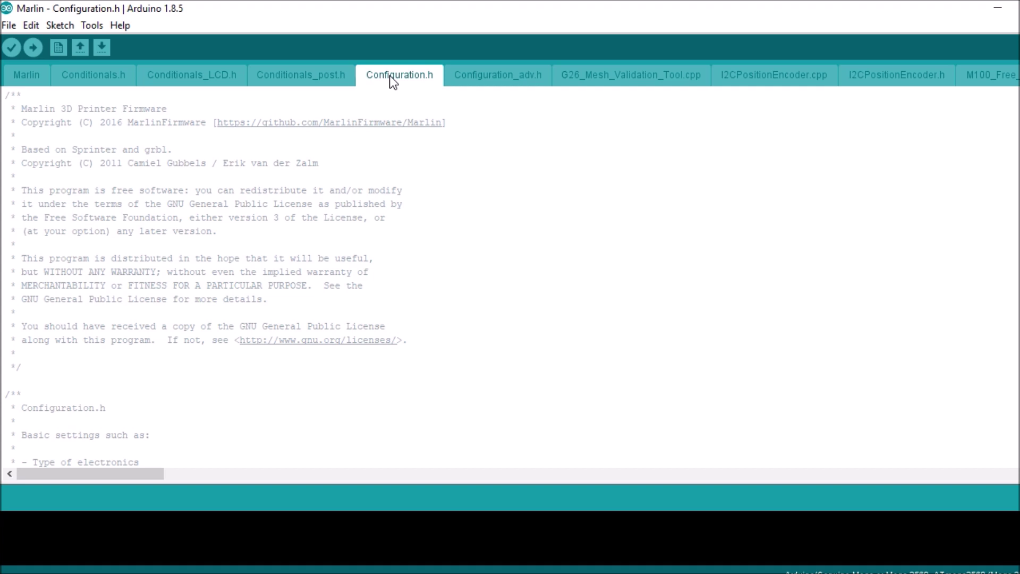
key("ctrl+f")
type("mot")
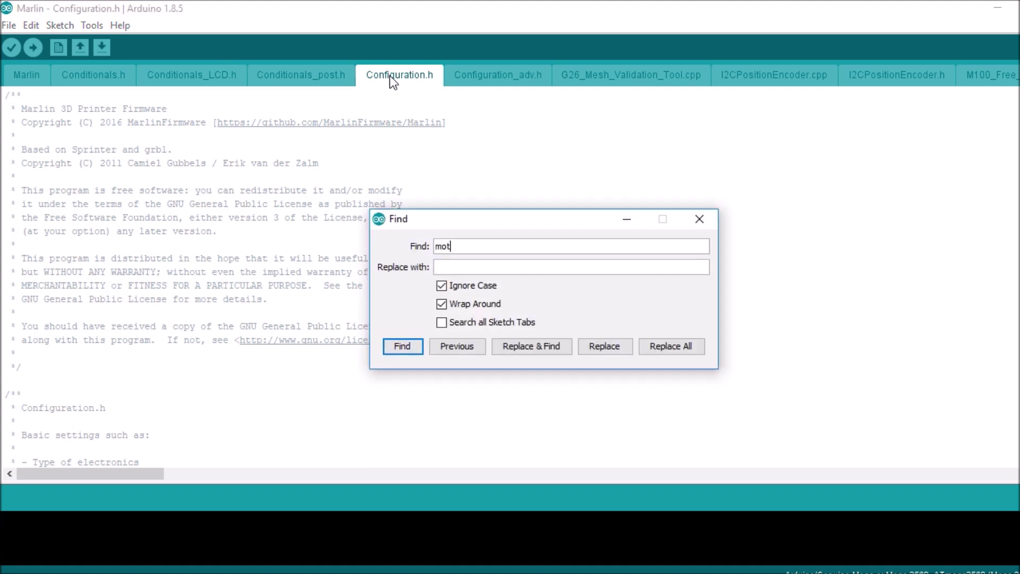
type("herboard")
key("Return")
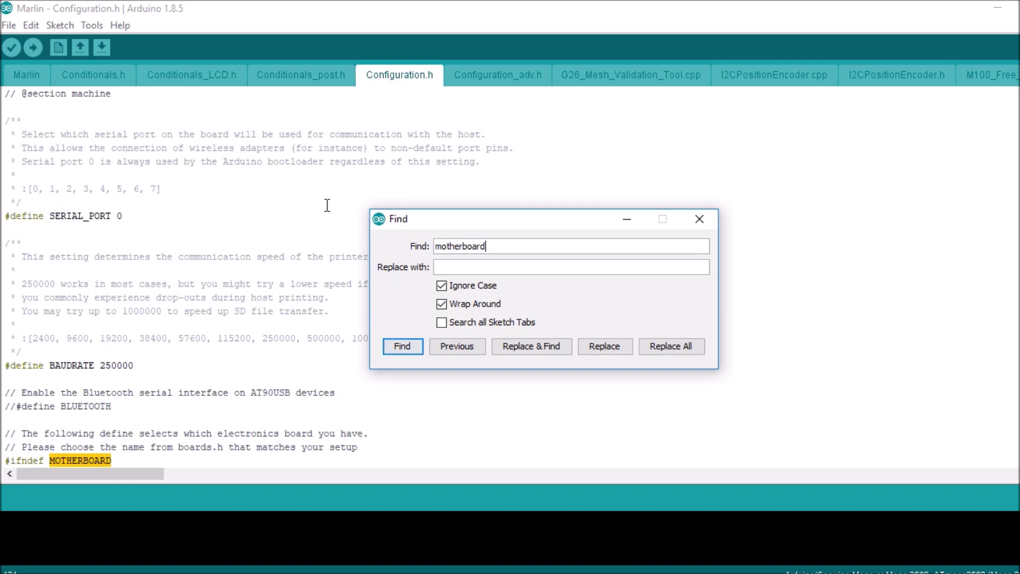
scroll(328, 205, "down", 1)
key("Escape")
Replace BOARD_RAMPS_14_EFB with BOARD_RAMPS_14_EFF in the MOTHERBOARD define
key("Down")
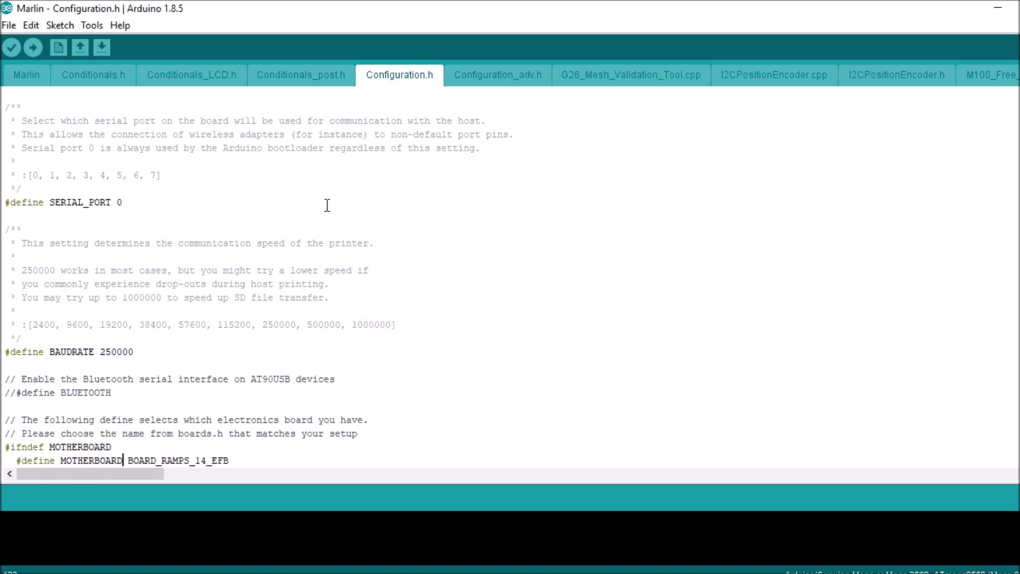
key("Down")
key("Down")
key("Down")
key("Down")
key("Down")
key("Down")
key("Down")
key("Down")
key("Down")
key("Down")
key("Down")
key("Down")
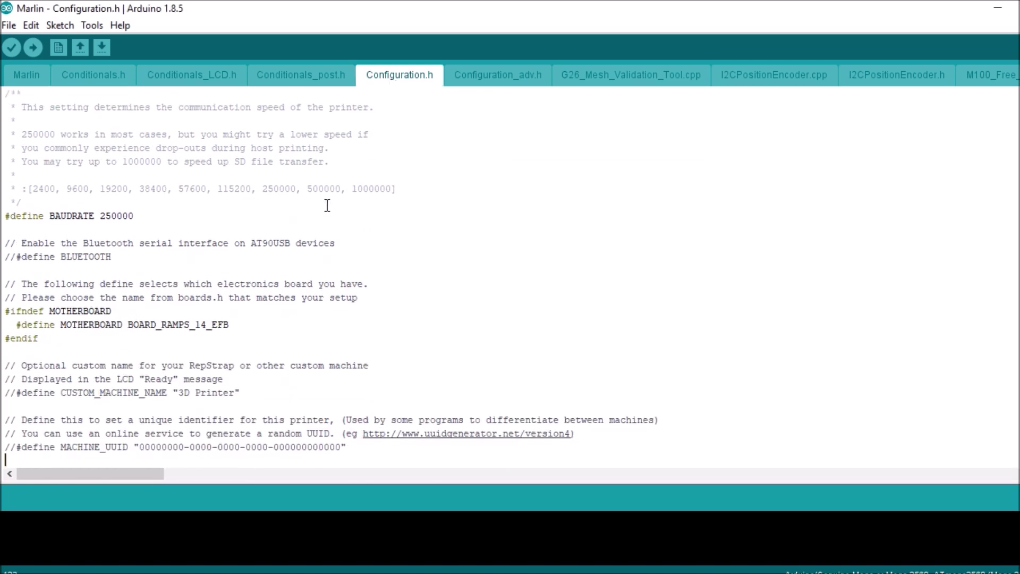
key("Down")
key("Up")
key("Up")
key("Up")
key("Up")
key("Up")
key("Up")
key("Up")
key("Up")
key("Up")
key("Up")
key("Up")
key("Up")
key("Up")
key("Up")
key("Up")
key("Up")
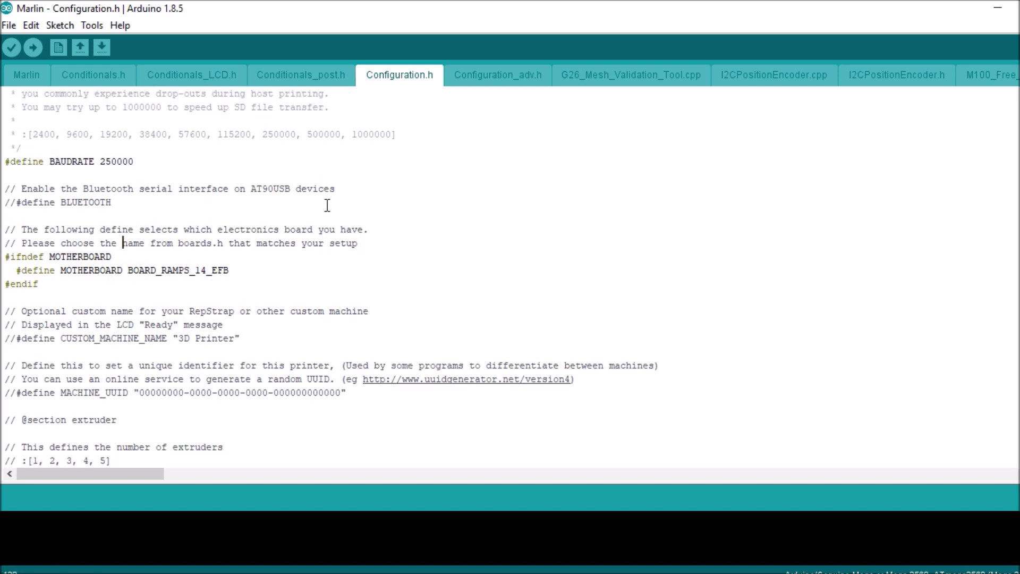
key("Down")
key("Down")
key("Right")
key("shift+Right")
key("shift+Right")
key("shift+Right")
key("shift+Right")
key("shift+Right")
key("shift+Right")
key("shift+Right")
key("shift+Right")
key("shift+Right")
key("shift+Right")
key("shift+Right")
key("shift+Right")
key("shift+Right")
key("shift+Right")
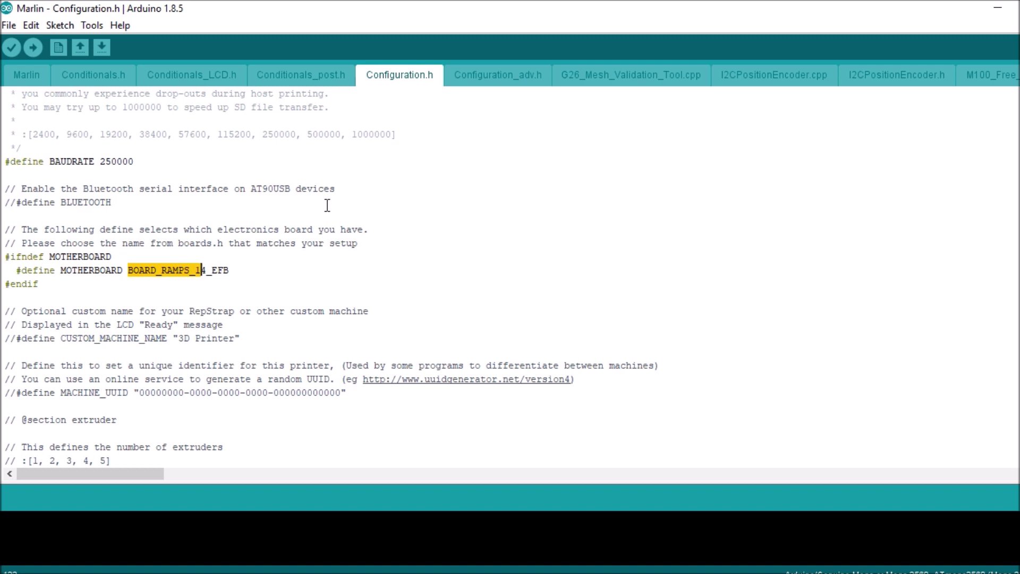
key("shift+Right")
key("shift+Right")
key("shift+Right")
key("shift+Right")
key("ctrl+v")
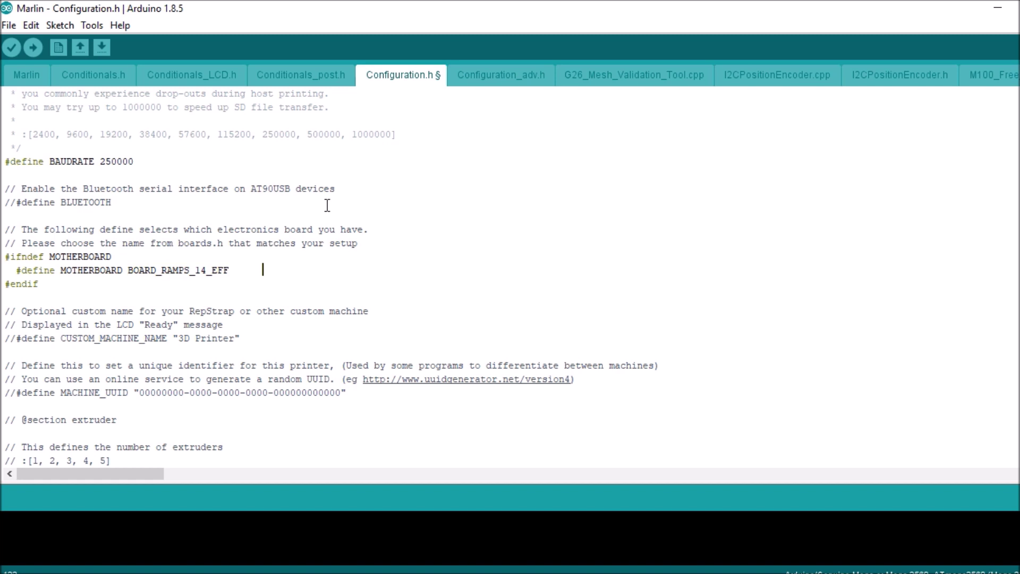
key("BackSpace")
key("BackSpace")
key("BackSpace")
key("BackSpace")
key("BackSpace")
key("BackSpace")
left_click(31, 26)
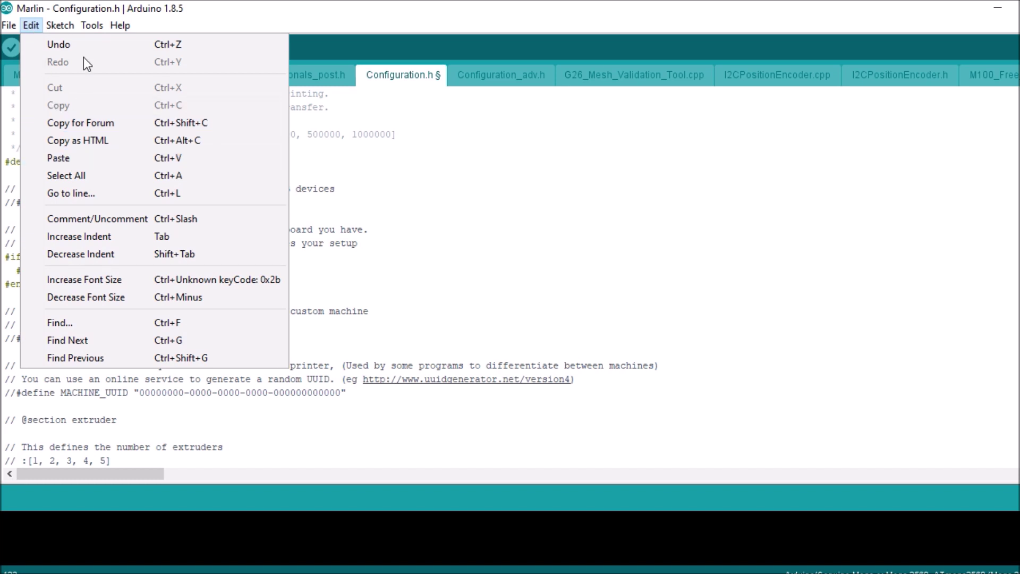
Confirm the board is Arduino/Genuino Mega or Mega 2560, then upload the firmware
key("Escape")
left_click(92, 21)
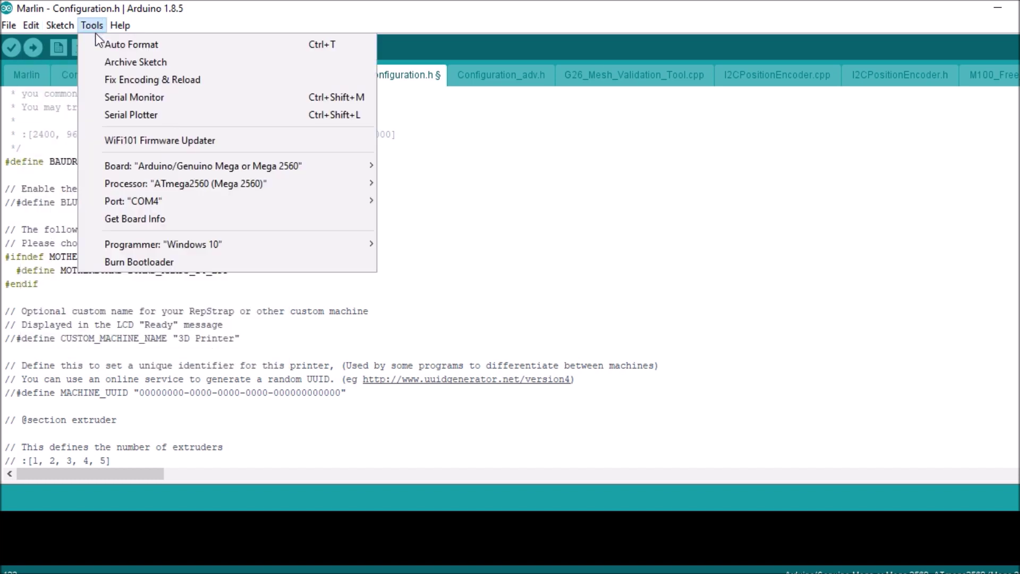
mouse_move(130, 201)
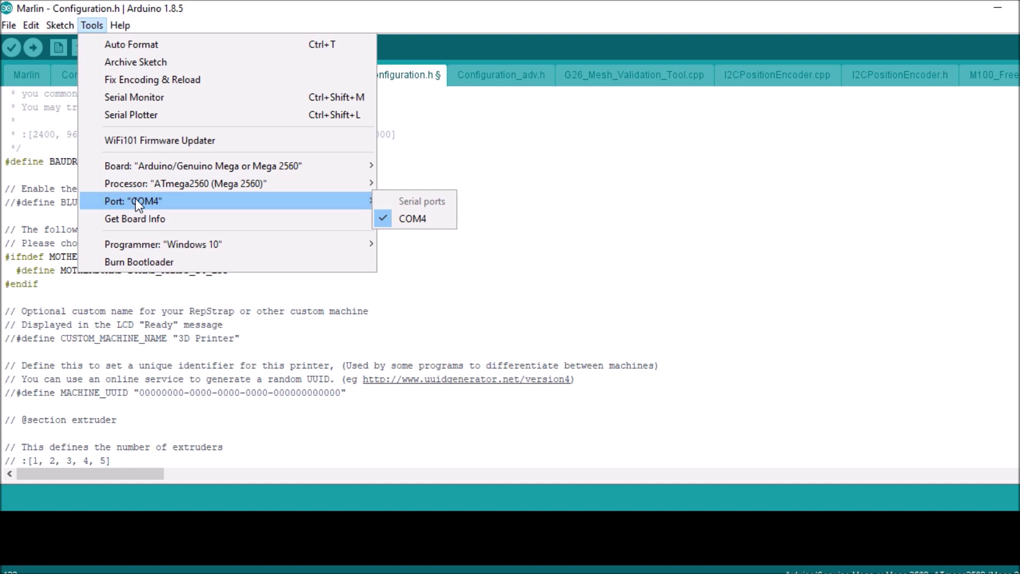
mouse_move(159, 165)
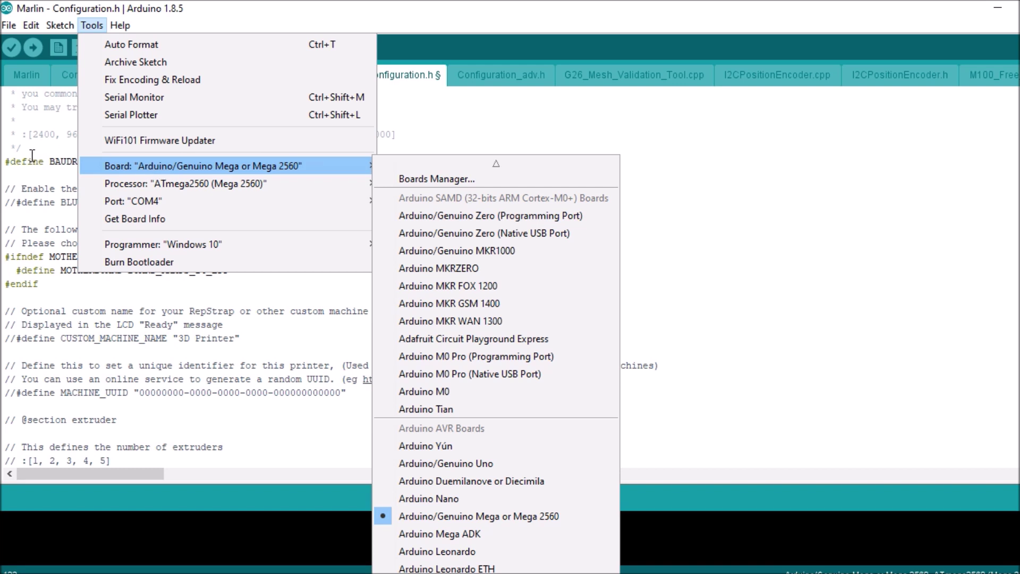
left_click(7, 71)
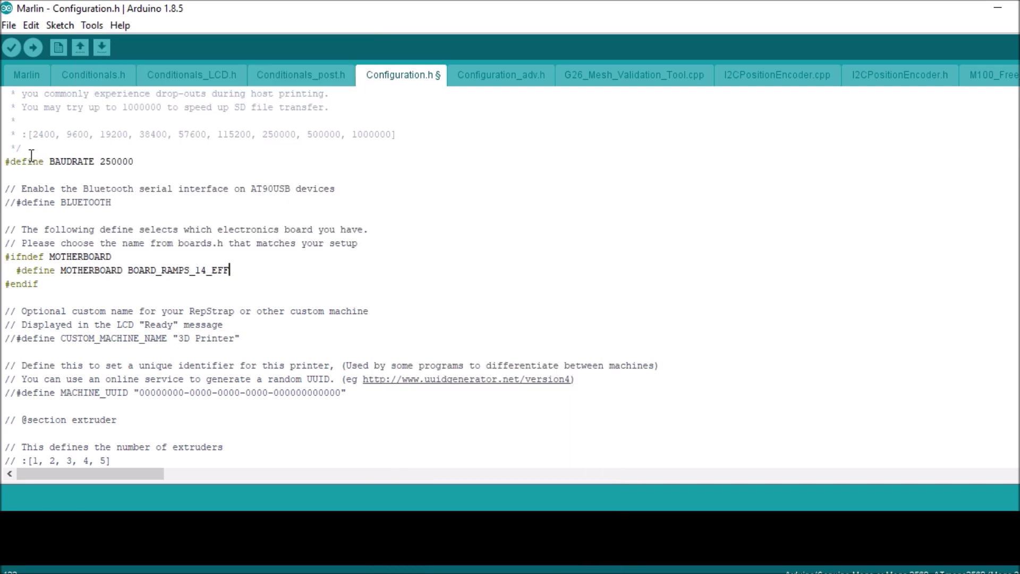
left_click(32, 48)
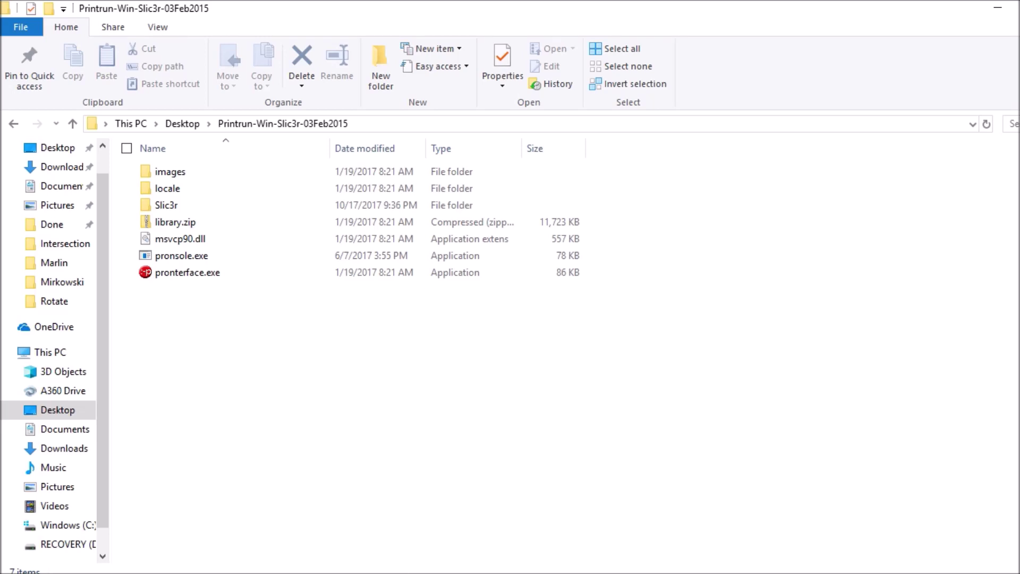
Launch pronterface.exe from the Printrun folder and connect to the printer
double_click(189, 271)
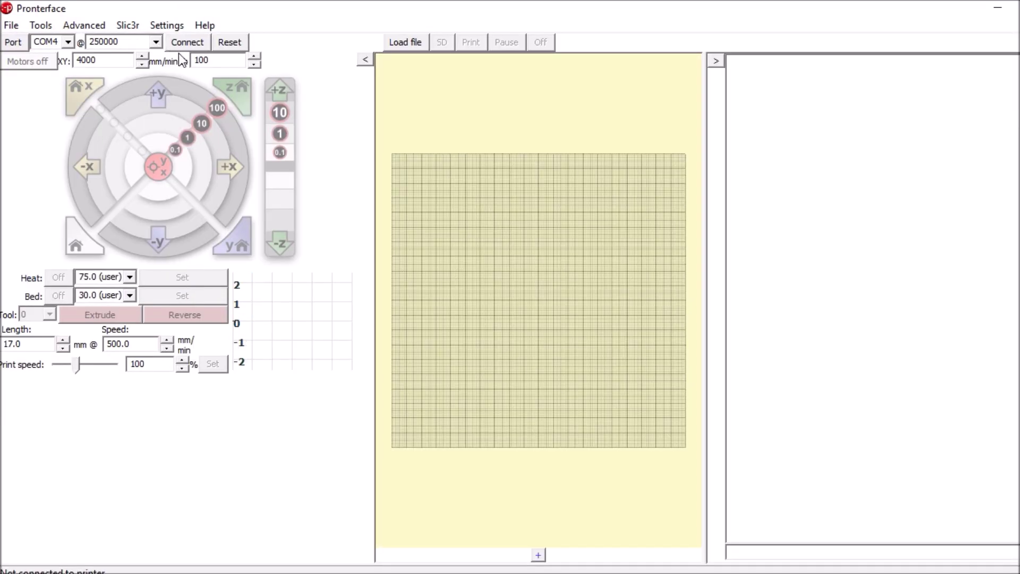
left_click(189, 45)
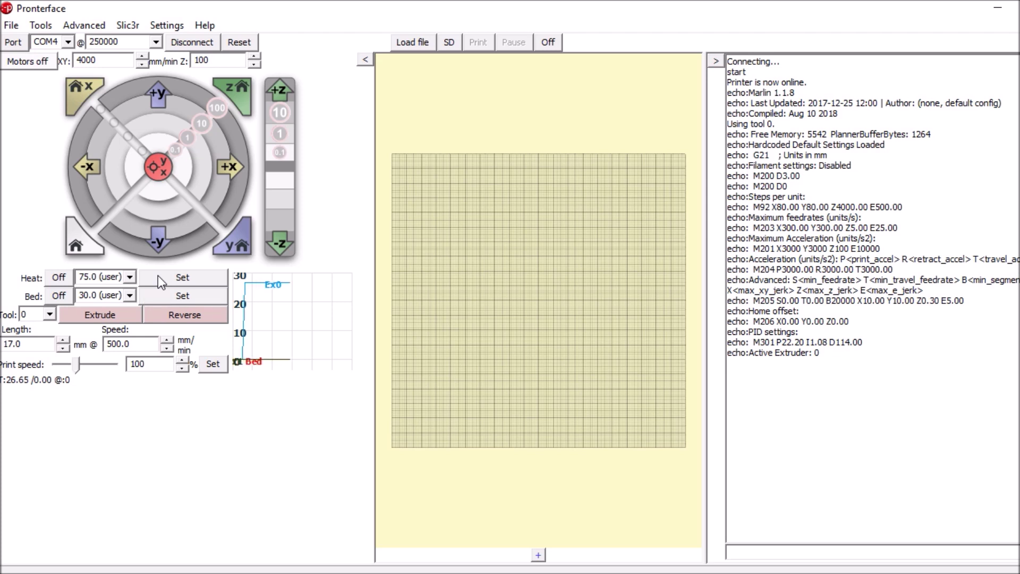
Set the hotend target temperature to 75 °C
left_click(158, 275)
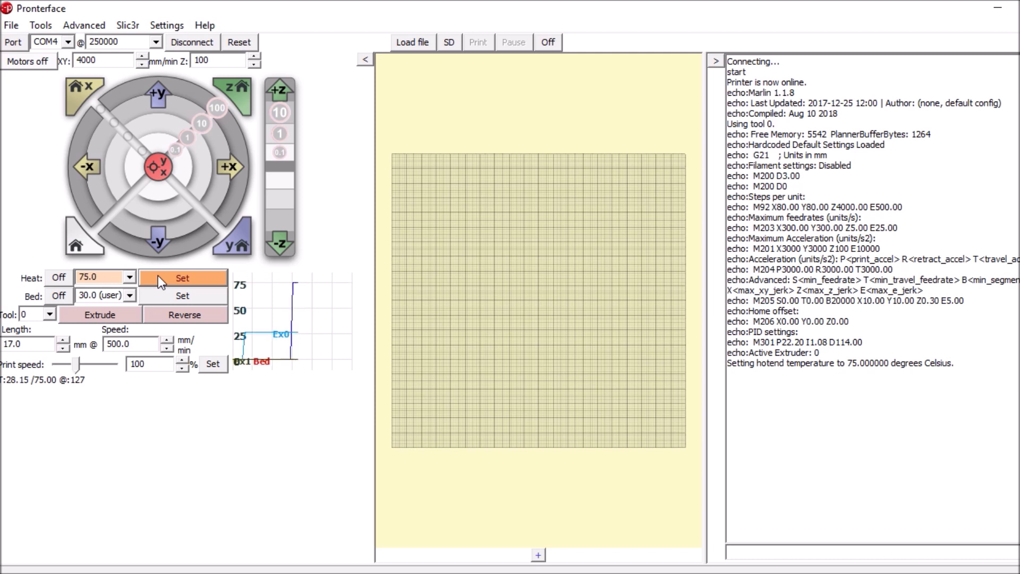
left_click(742, 555)
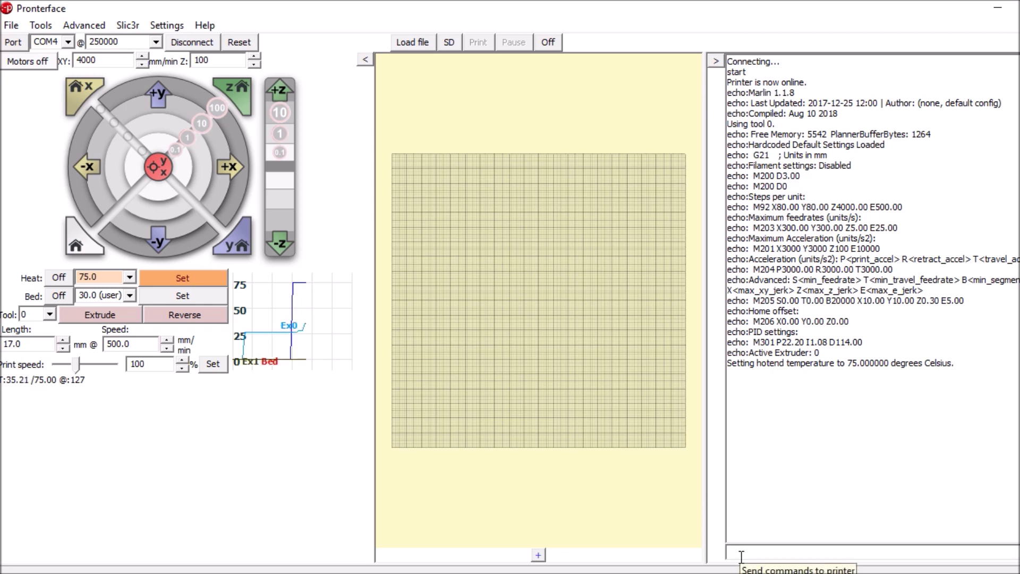
Send M106 P0 S120, then M106 P1 S120, to spin both fans at 120
type("M")
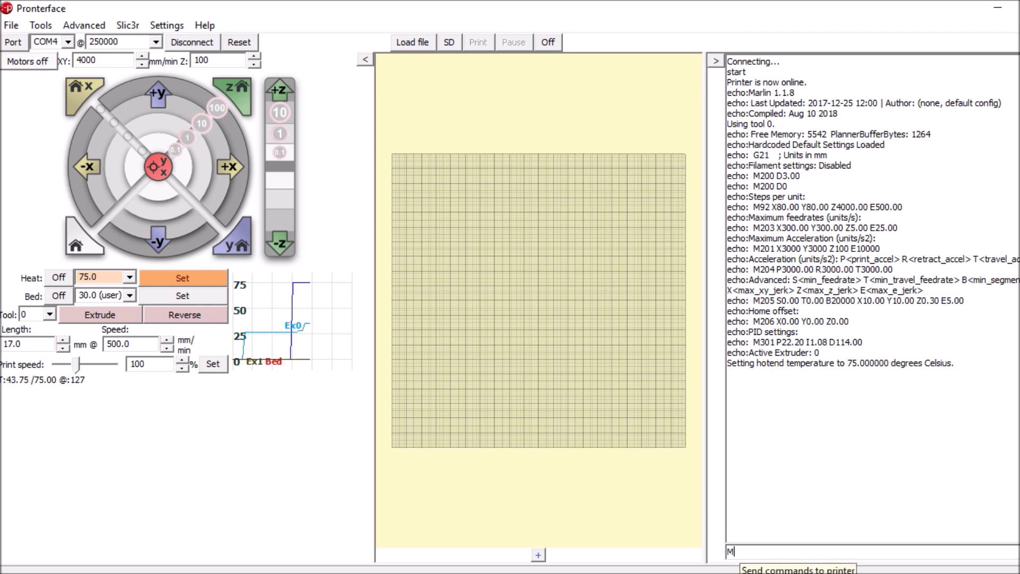
type("106")
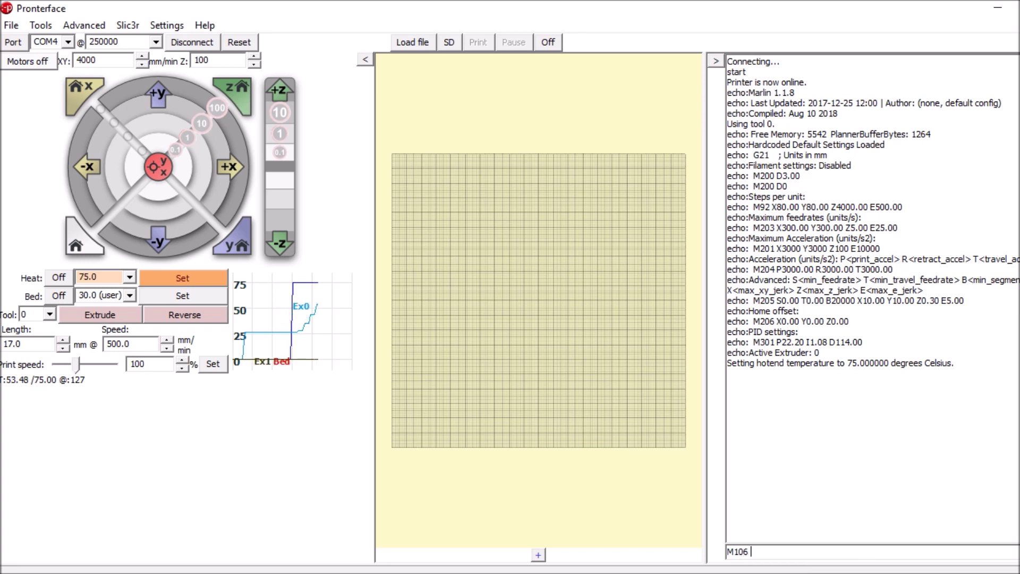
type(" P0")
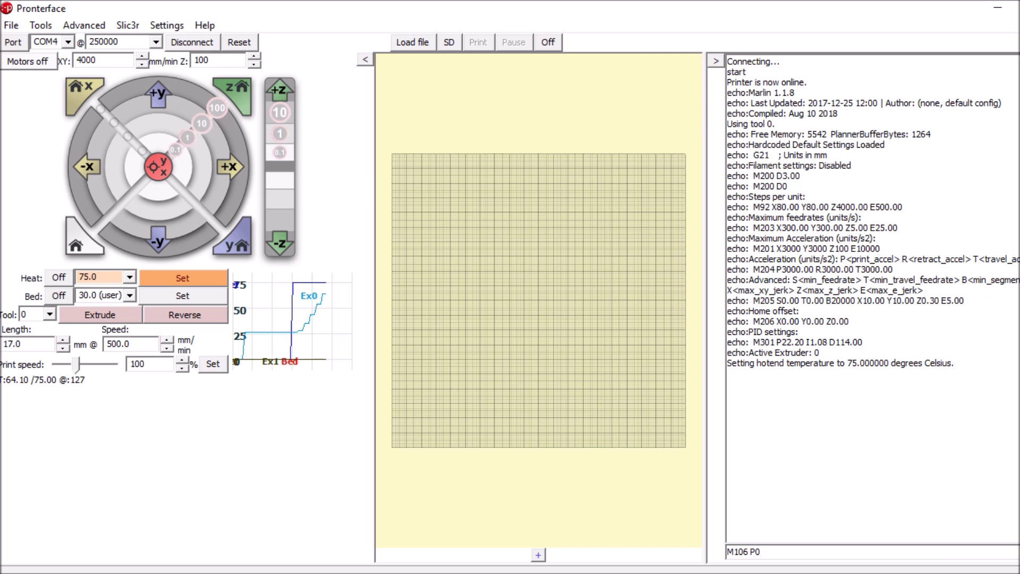
type(" S12")
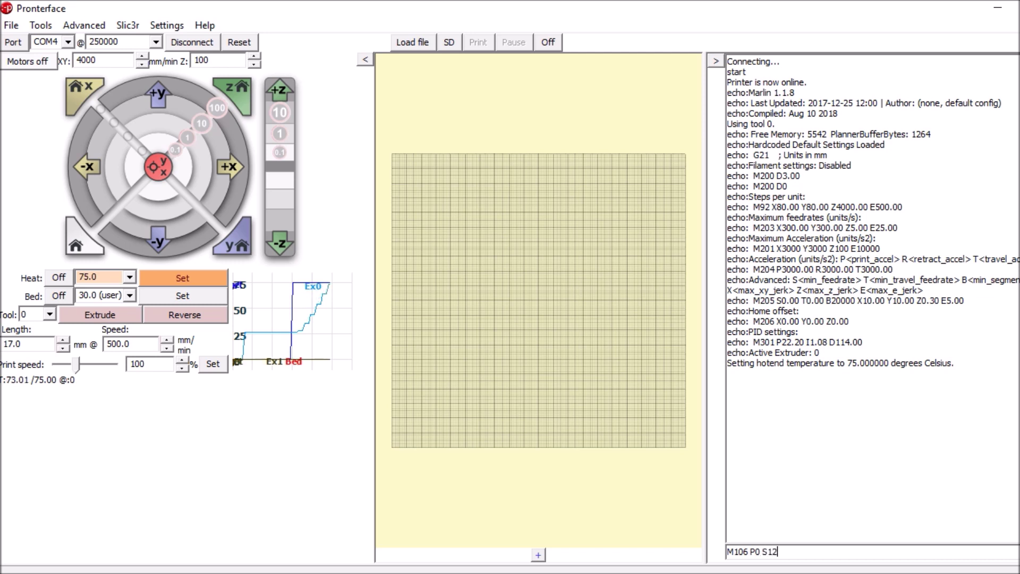
type("0")
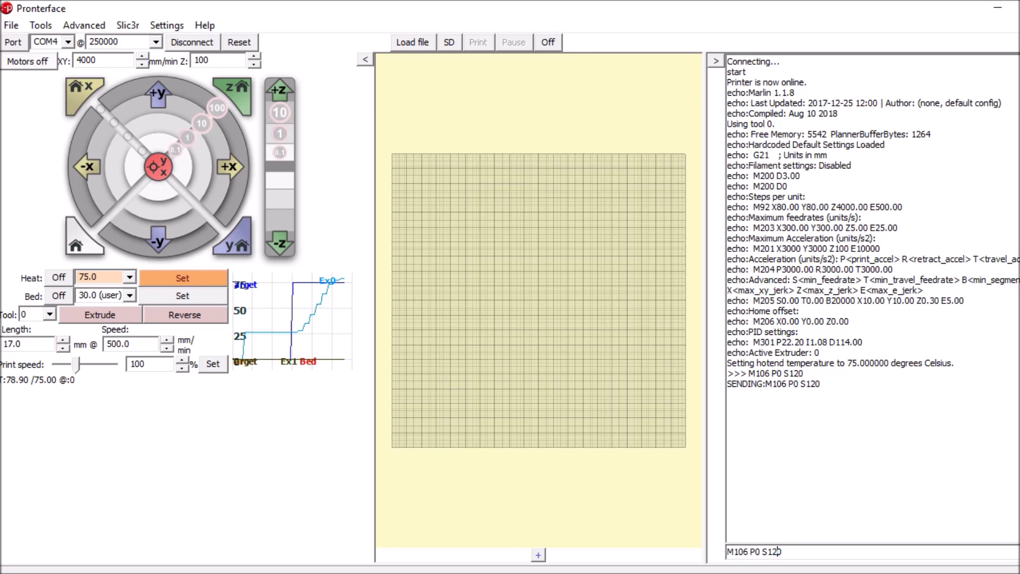
key("Left")
key("Left")
key("Left")
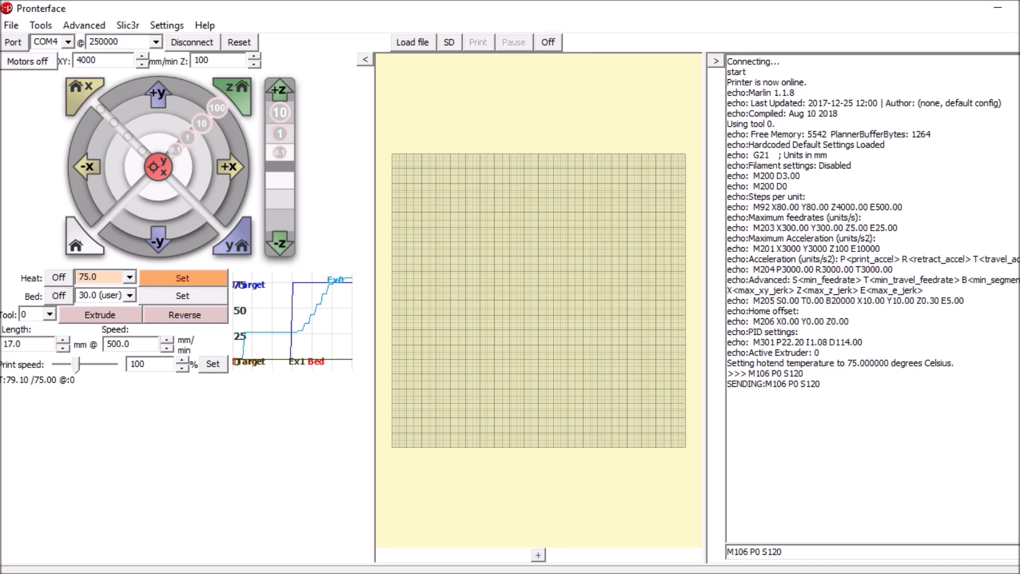
key("BackSpace")
type("1")
key("Right")
key("Right")
key("Right")
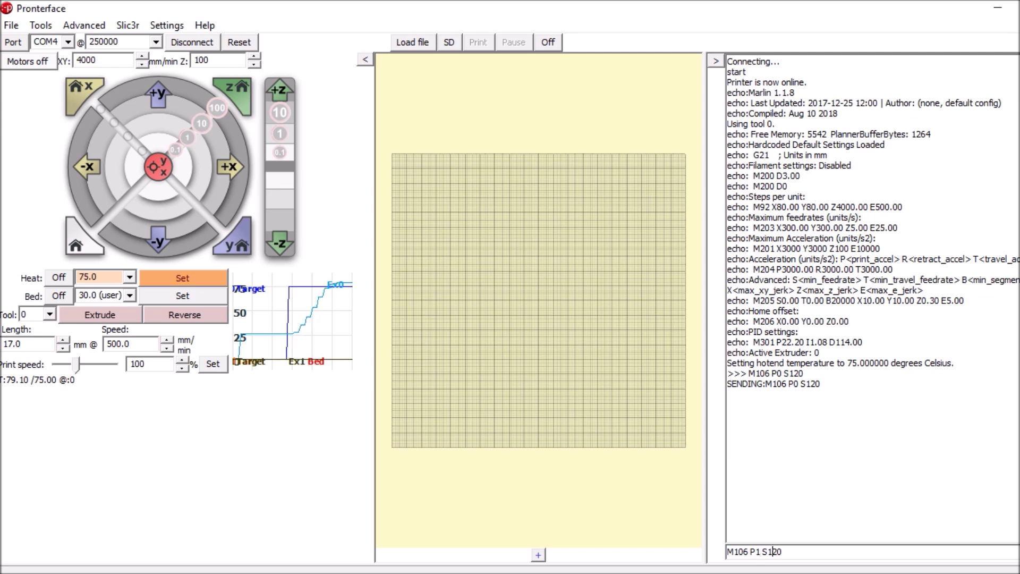
key("Right")
key("Right")
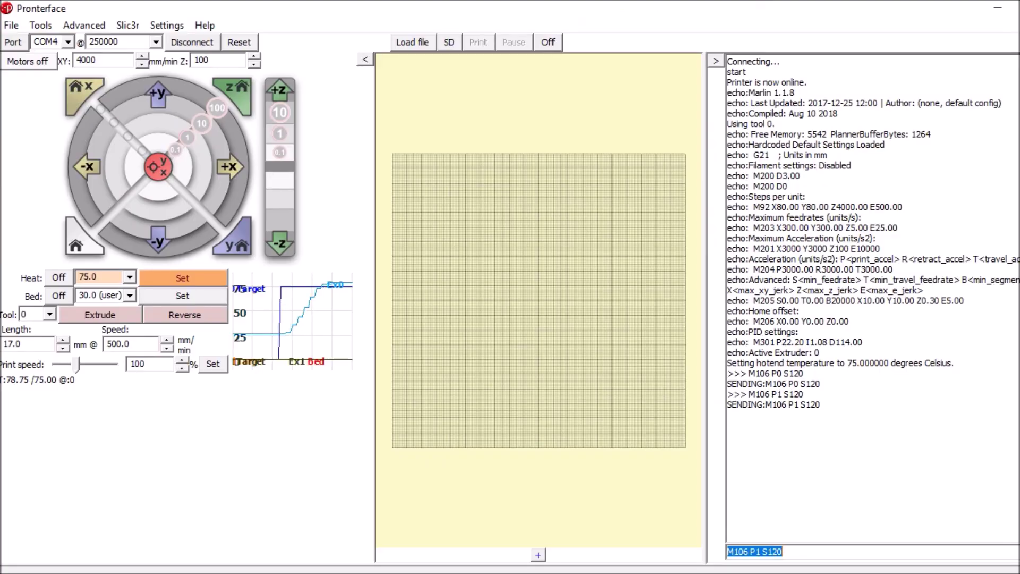
left_click(783, 551)
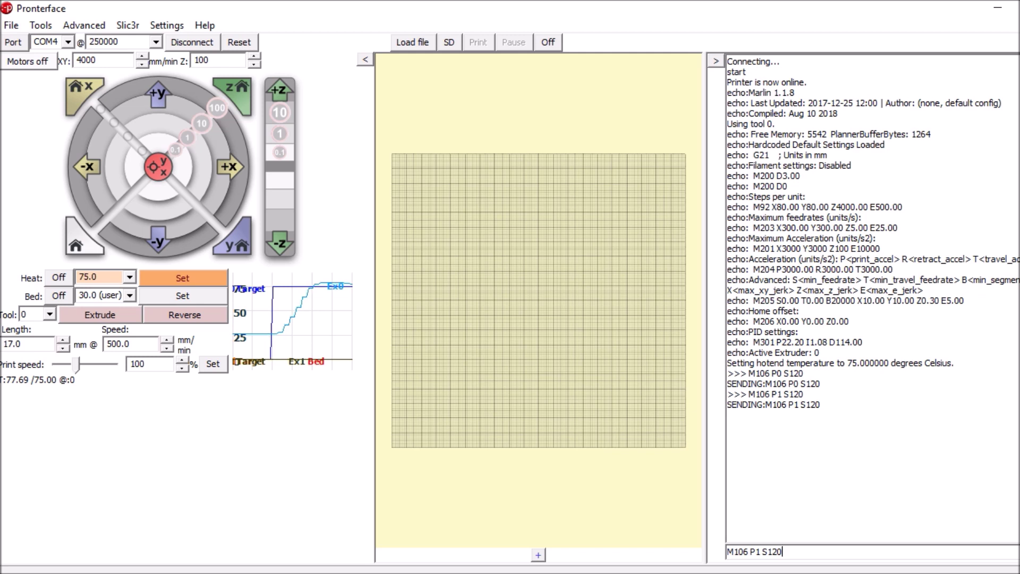
Send M107 P0 to switch fan 0 off and prepare M107 P1 for fan 1
key("BackSpace")
key("BackSpace")
key("BackSpace")
key("BackSpace")
key("BackSpace")
key("BackSpace")
key("BackSpace")
key("BackSpace")
key("BackSpace")
key("BackSpace")
key("BackSpace")
key("BackSpace")
type("M105 P0")
key("Return")
type("M10")
type("7")
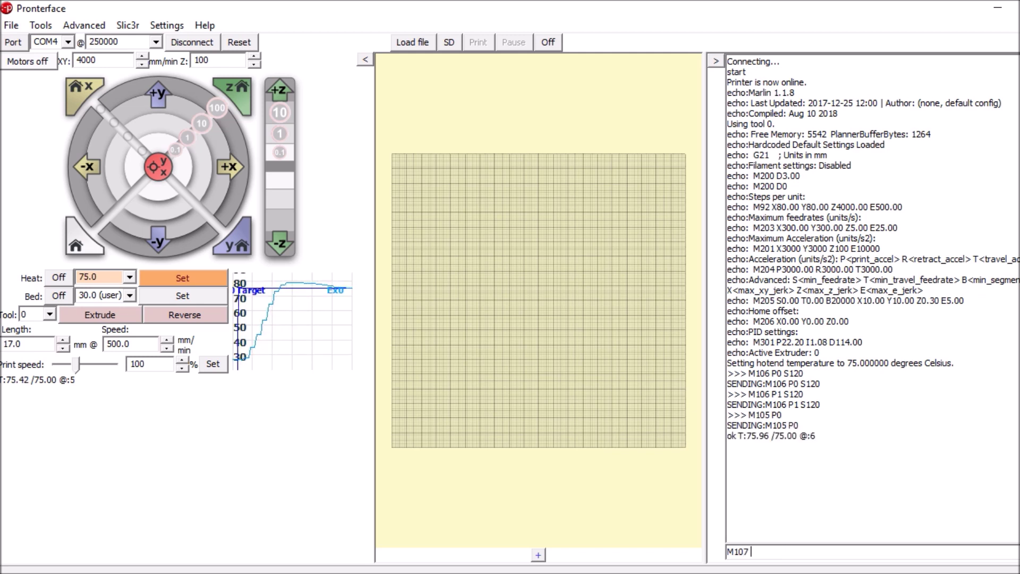
type(" P")
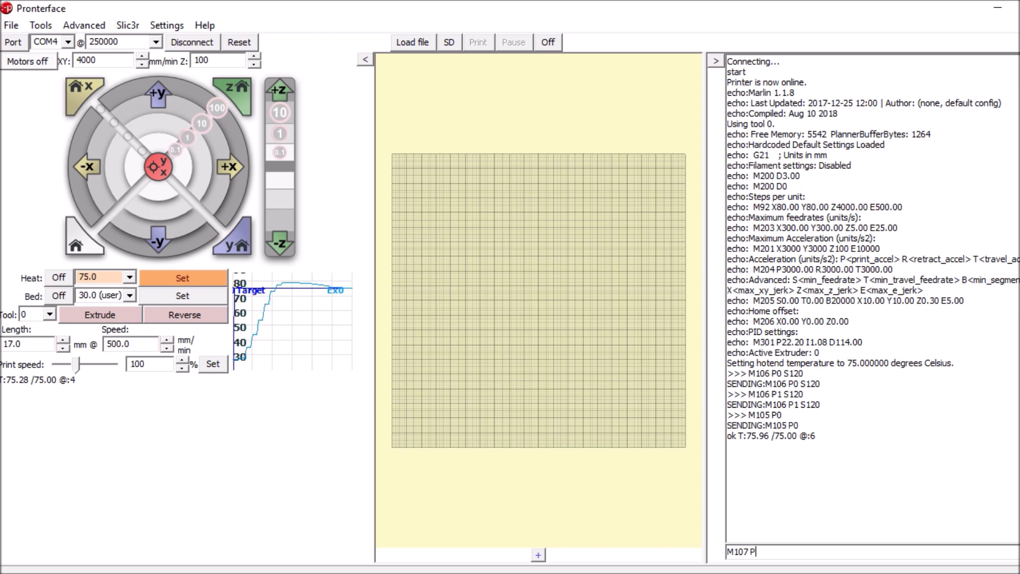
type("0")
key("Return")
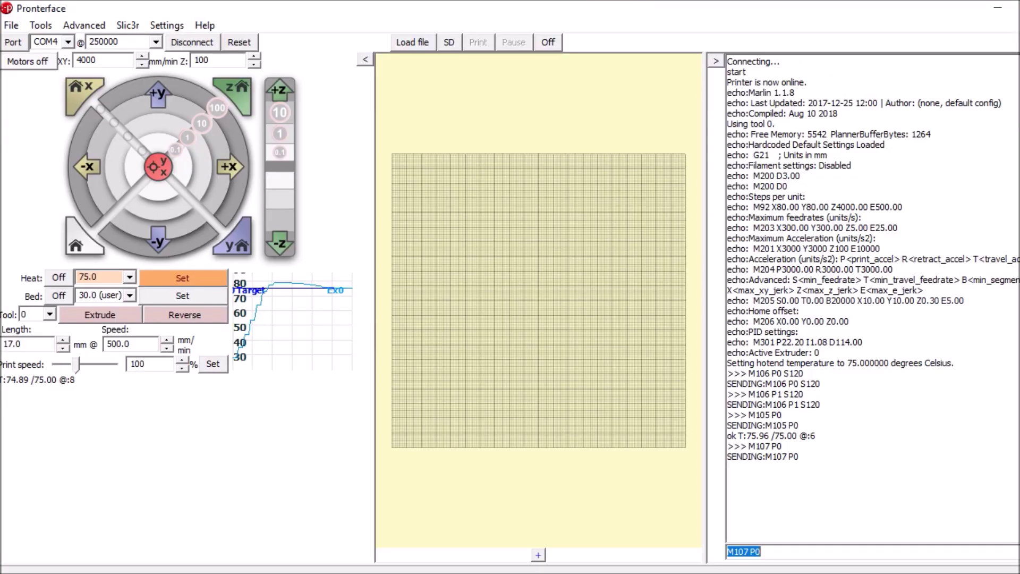
key("End")
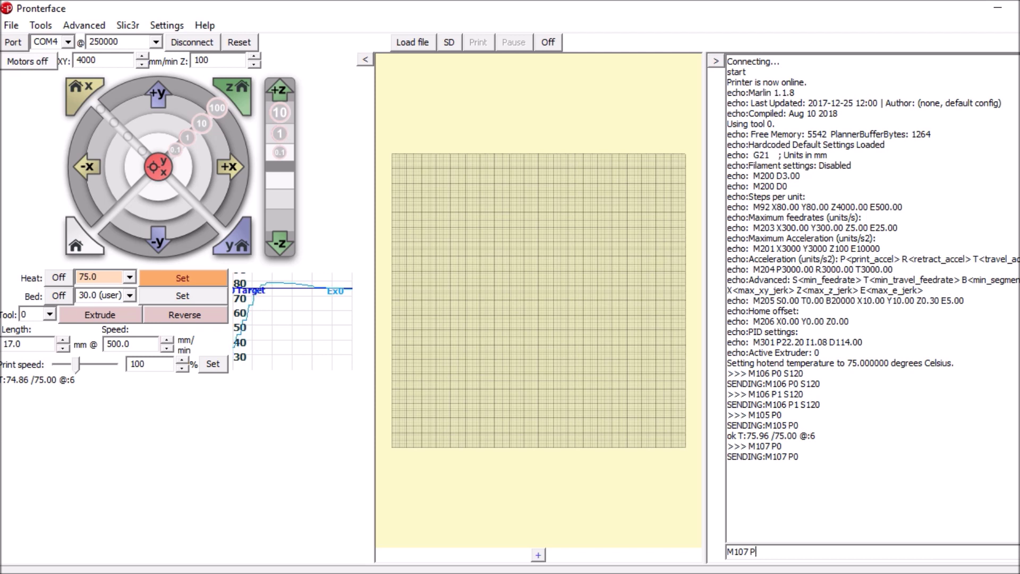
type("1")
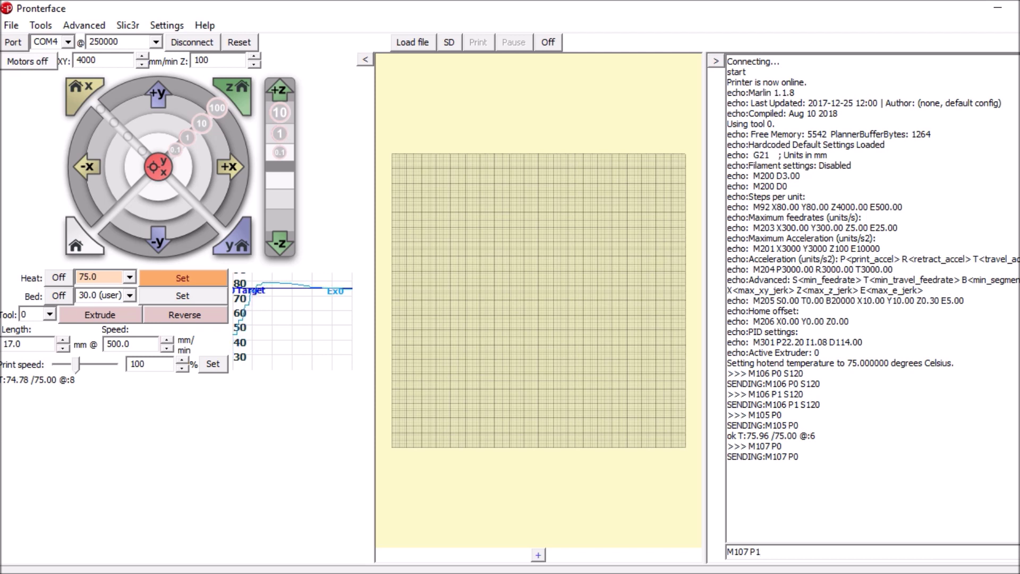